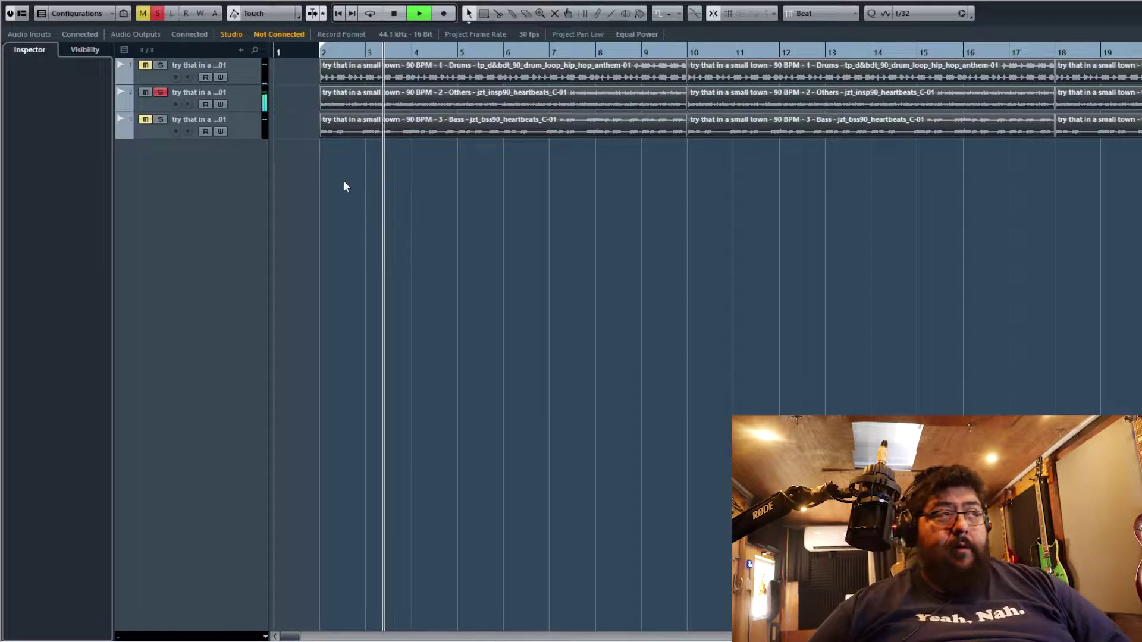
Step: Audition the bass track in solo, then release the solo and listen to the drums, others and bass loops together
click(159, 92)
click(159, 120)
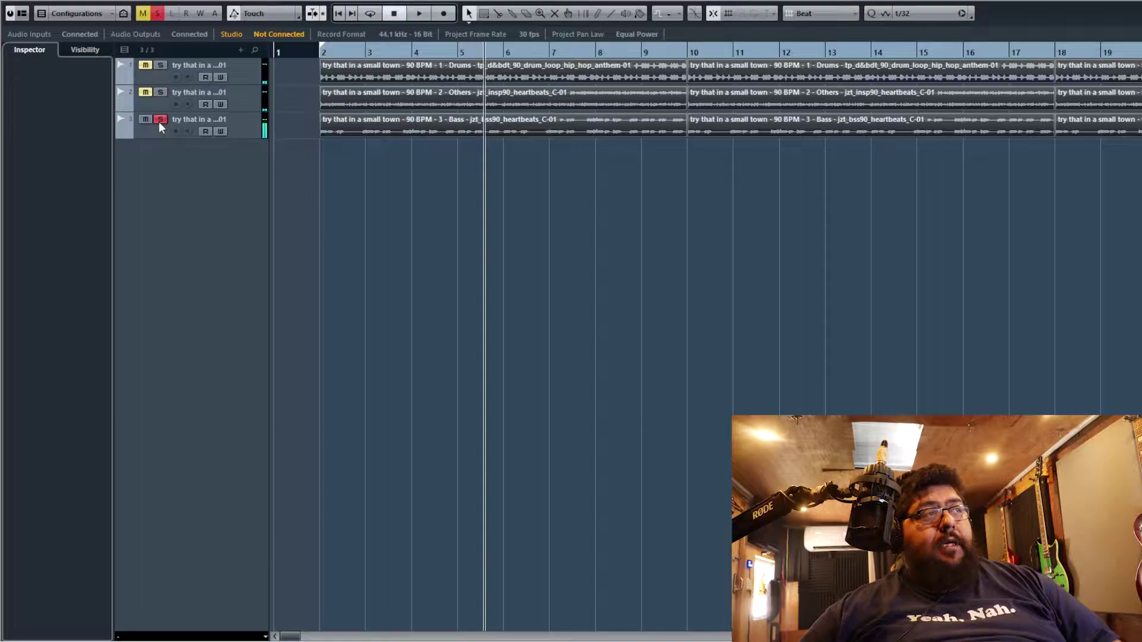
click(159, 120)
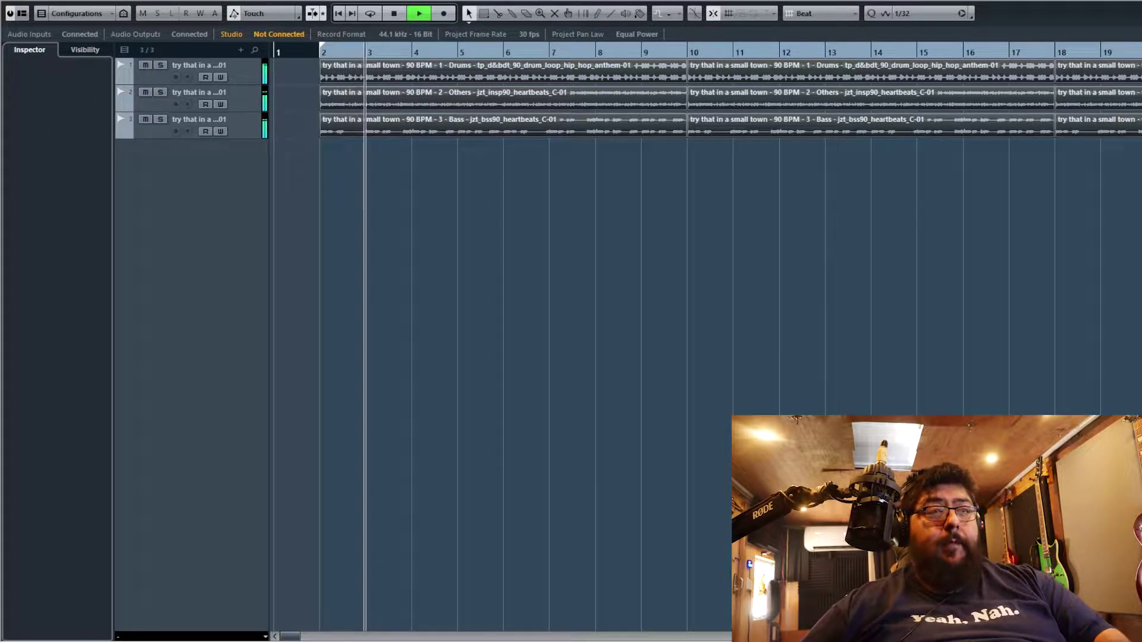
click(478, 236)
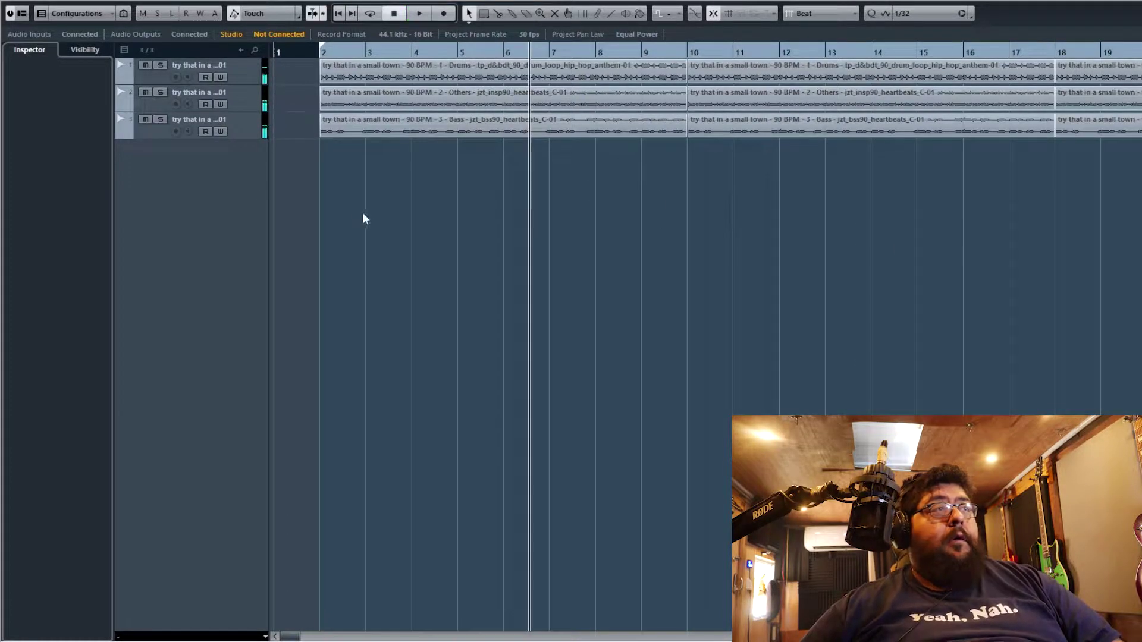
key(g)
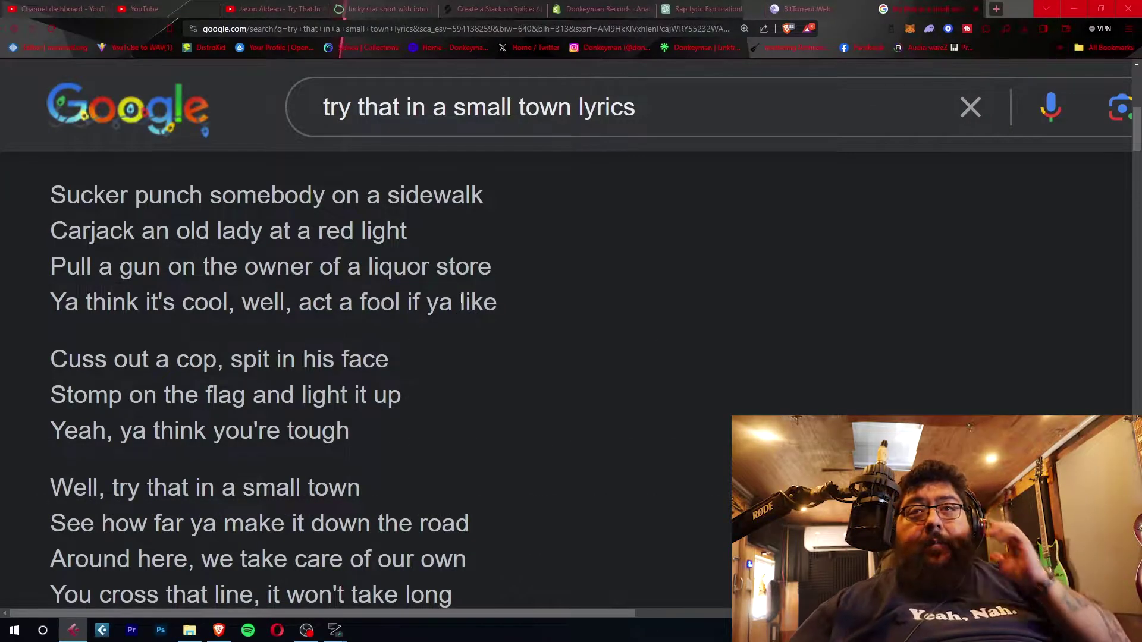
Step: In the browser, read through the opening verses and chorus of the "try that in a small town" lyrics
scroll(476, 295, up, 1)
drag(535, 360, 53, 254)
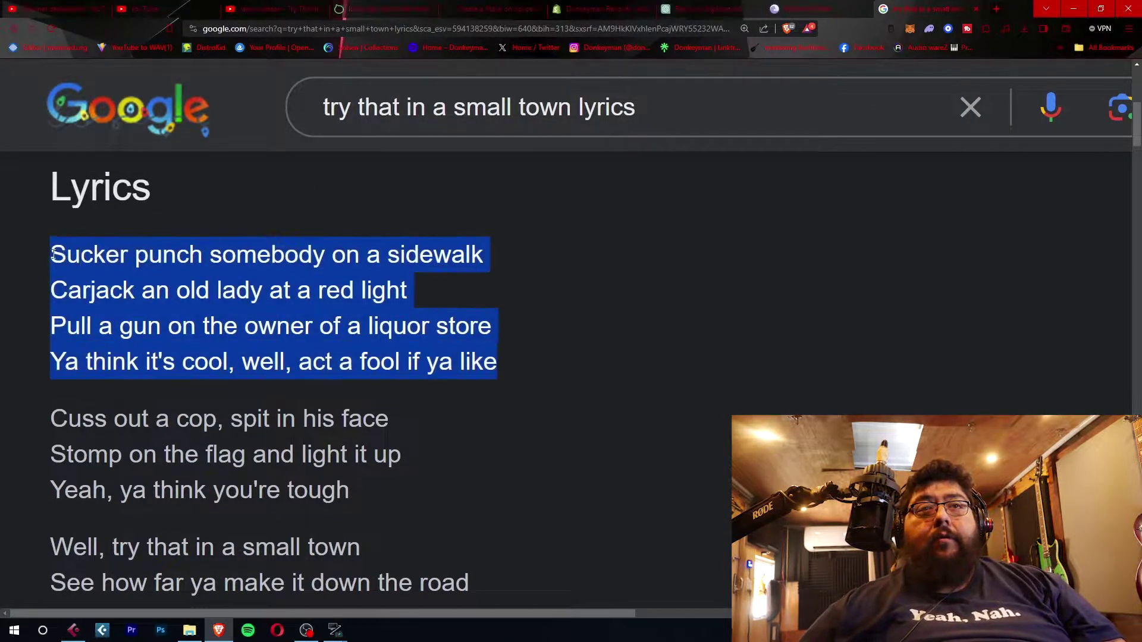
click(212, 279)
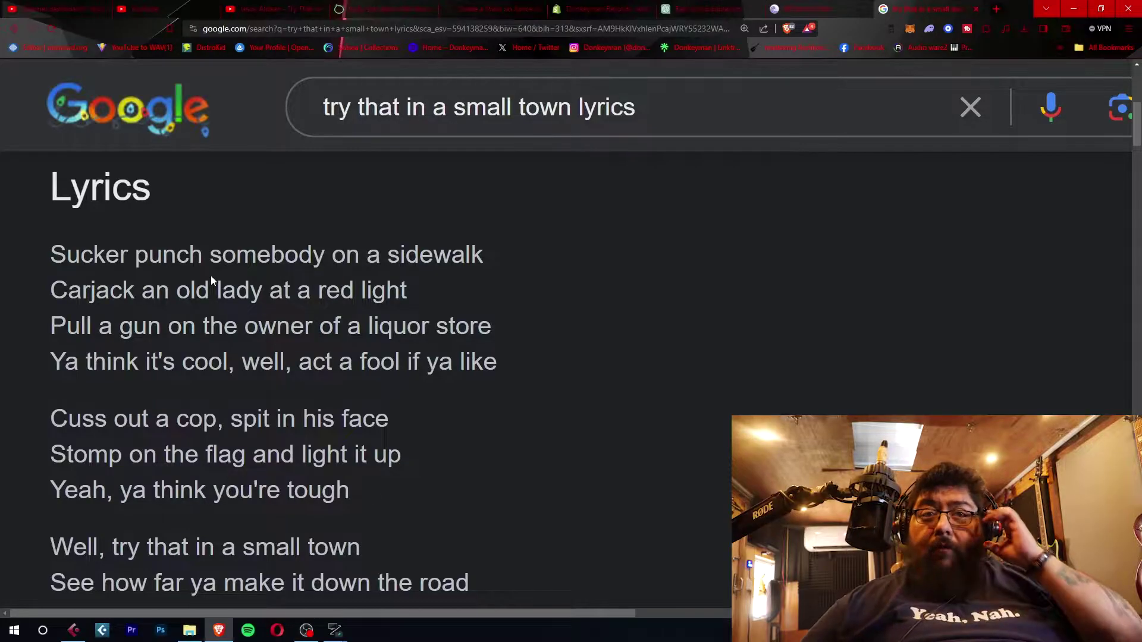
scroll(212, 278, down, 1)
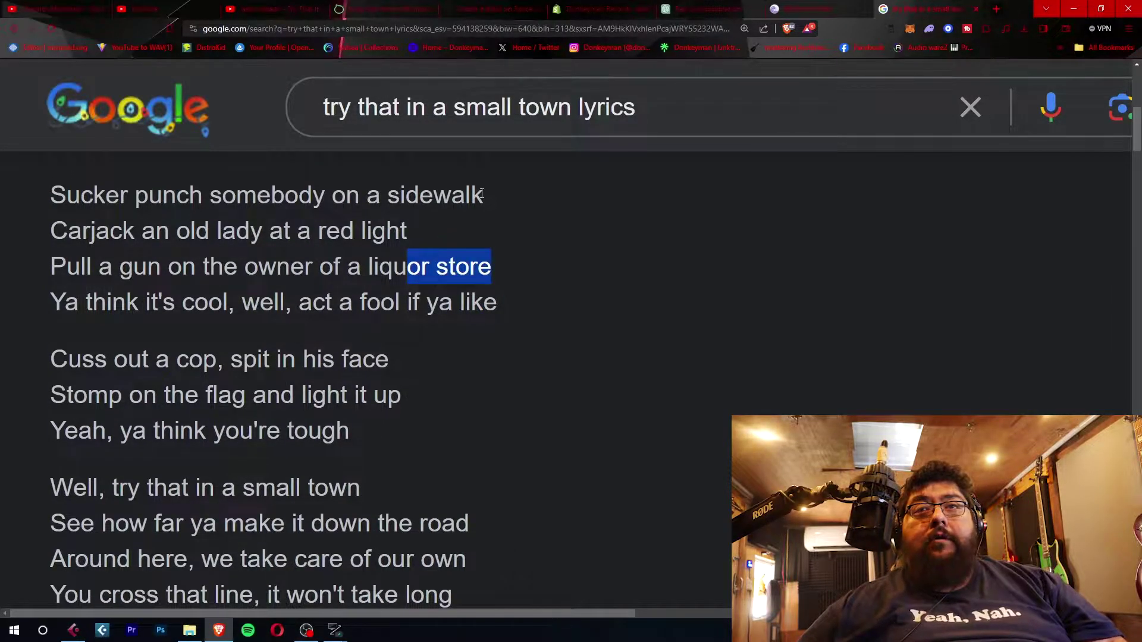
drag(471, 195, 379, 196)
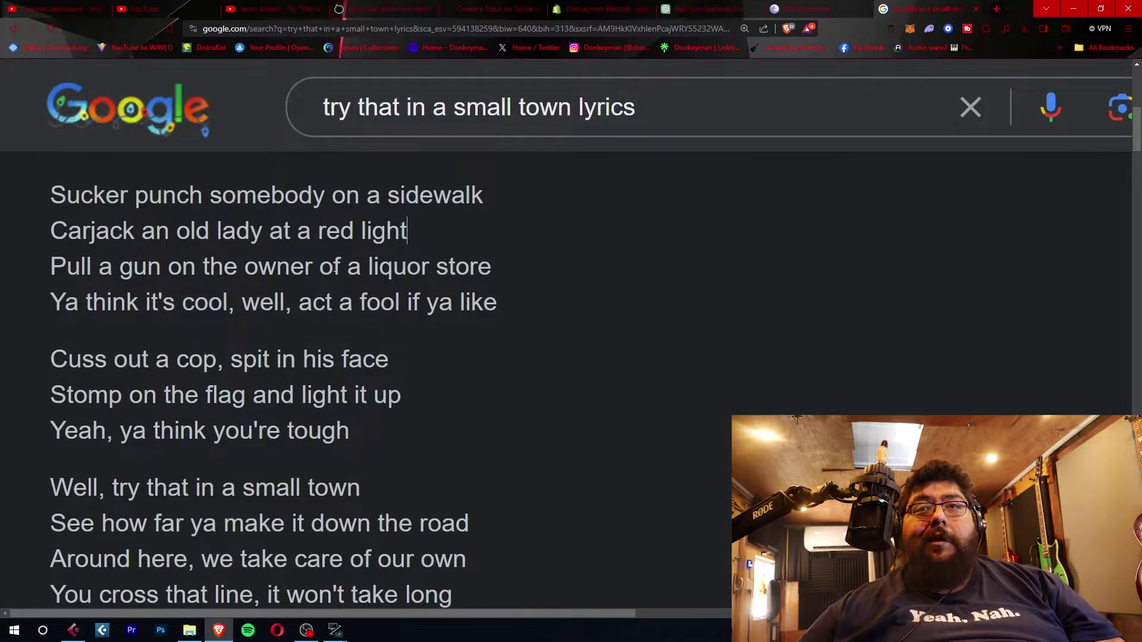
scroll(289, 322, down, 1)
scroll(233, 322, up, 1)
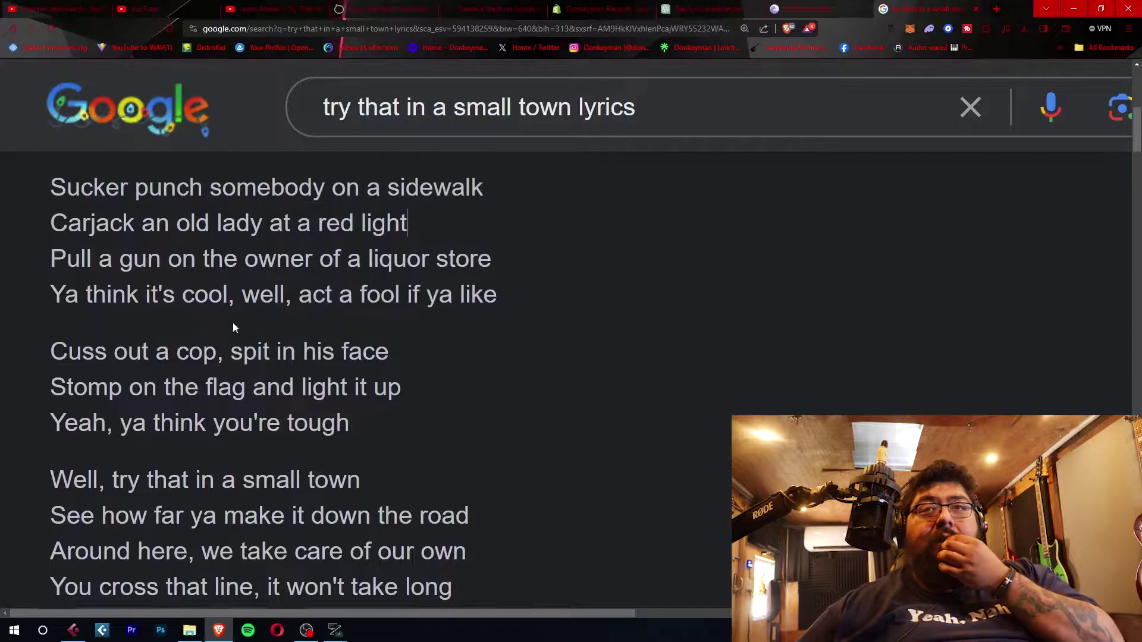
scroll(209, 338, down, 1)
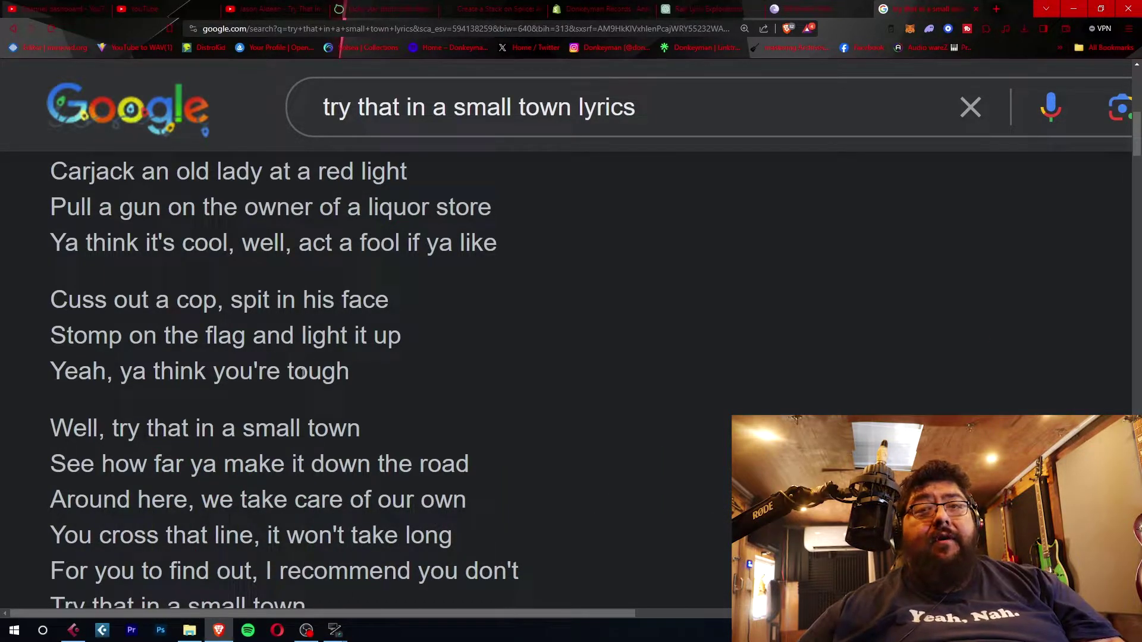
scroll(300, 372, down, 2)
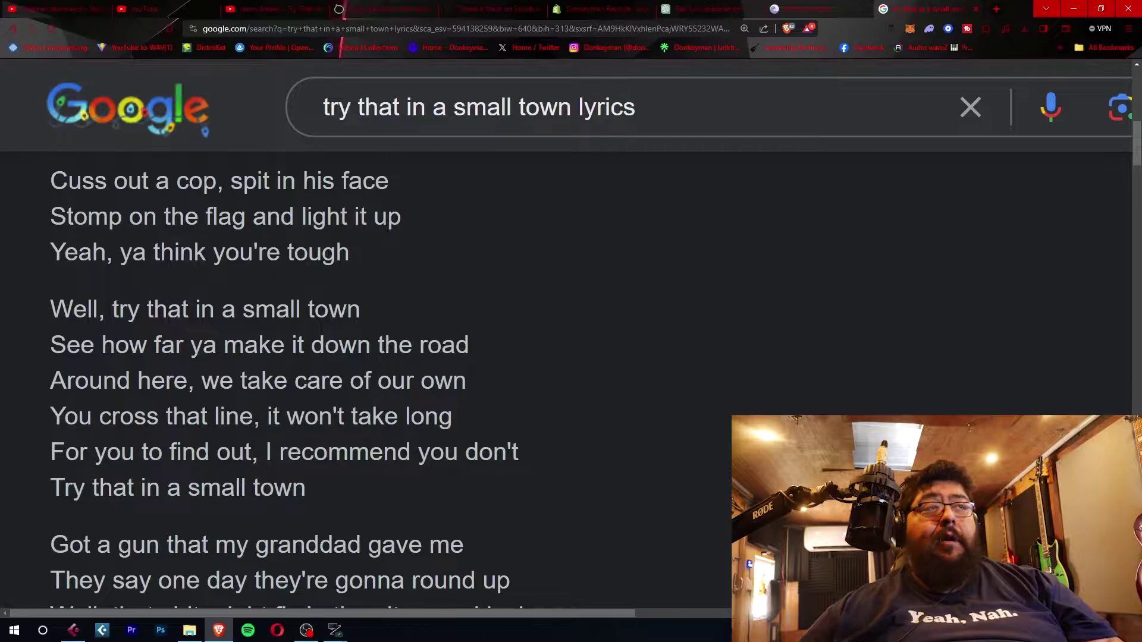
key(alt+Tab)
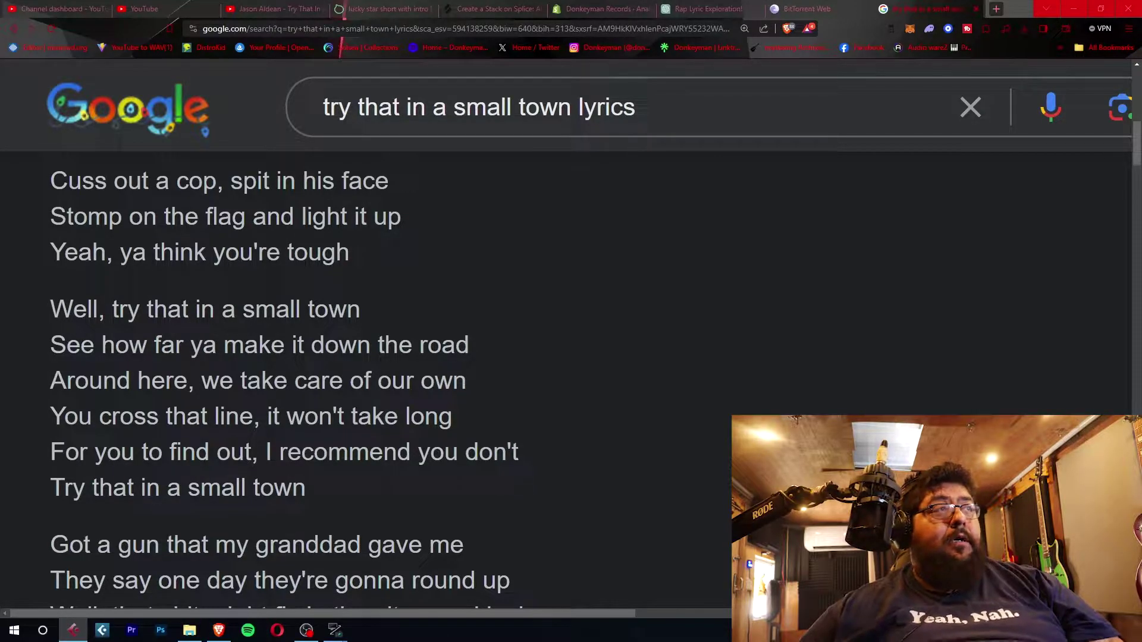
scroll(417, 205, up, 7)
scroll(326, 397, down, 2)
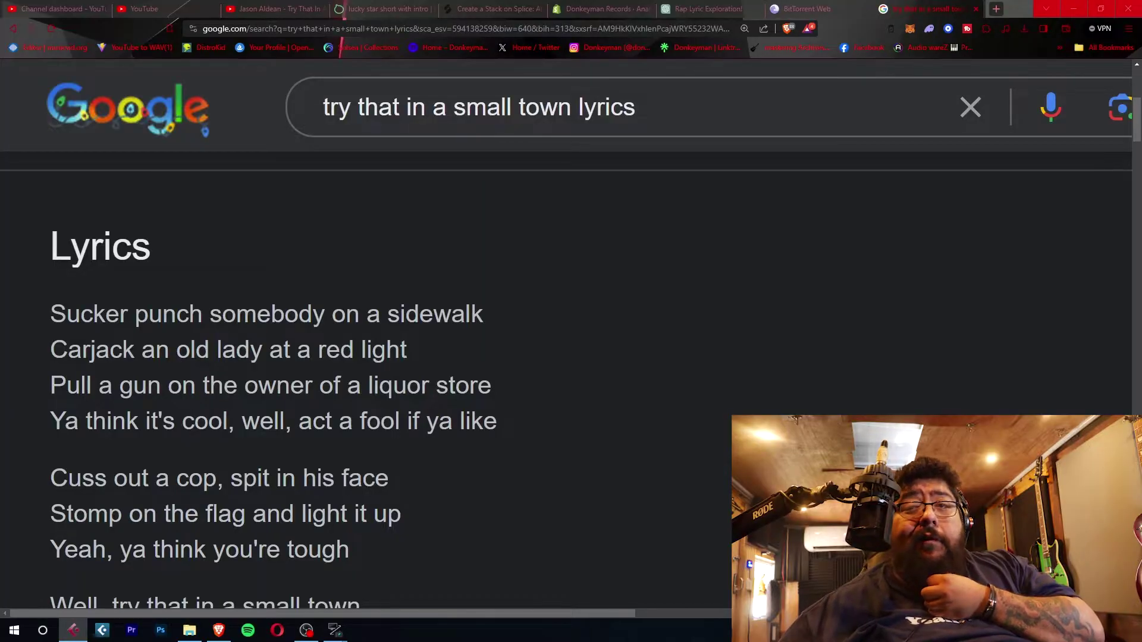
scroll(475, 386, down, 1)
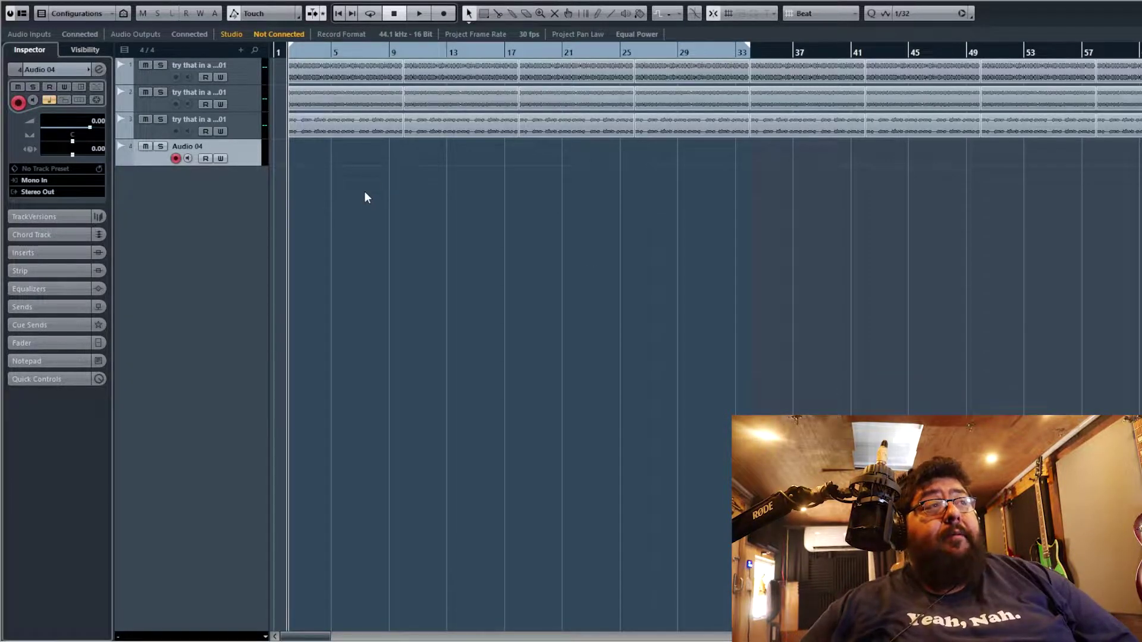
Step: Position the playhead just before bar 2 and record a vocal take on the Audio 04 track
drag(315, 53, 283, 71)
key(h)
key(KP_Multiply)
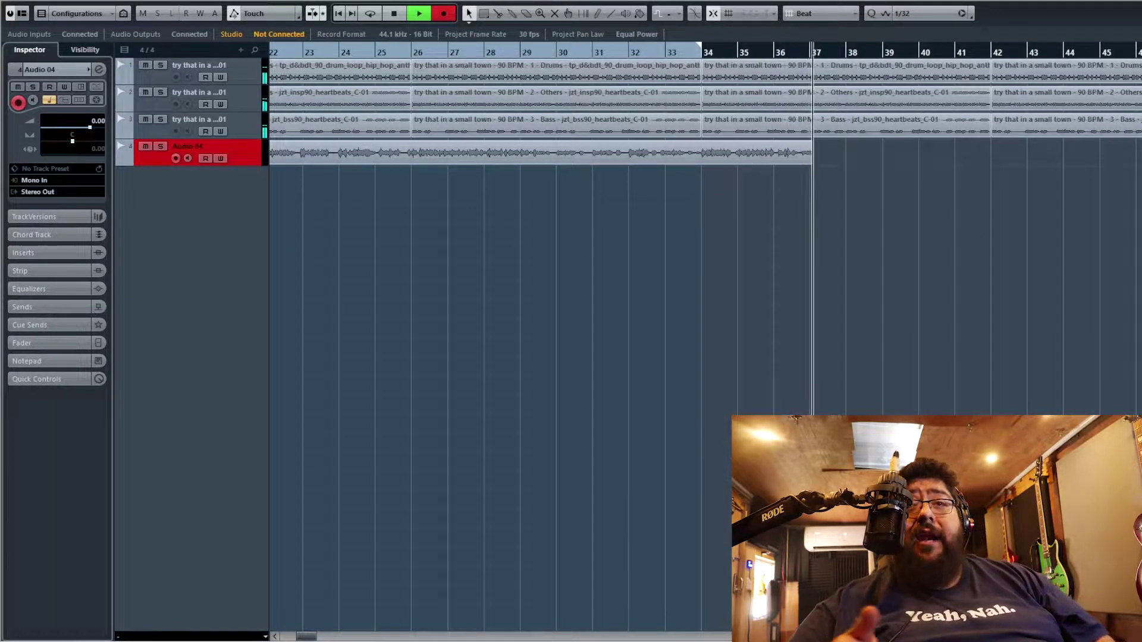
Step: Delete the surplus drums, others and bass loop copies after about bar 50 and stop the recording
key(g)
key(g)
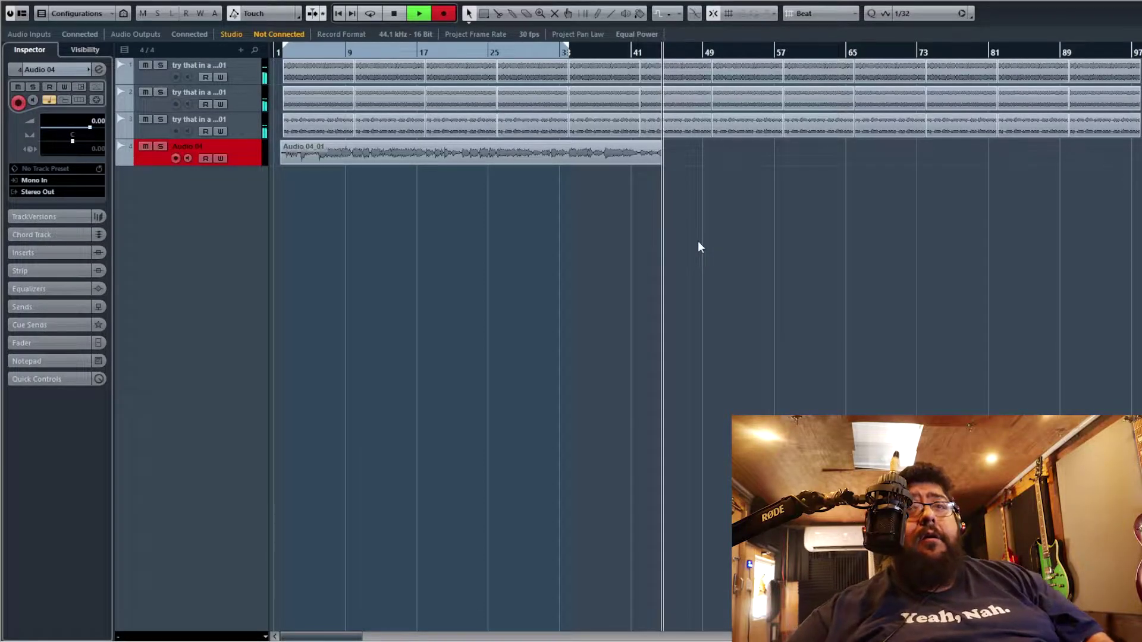
click(858, 87)
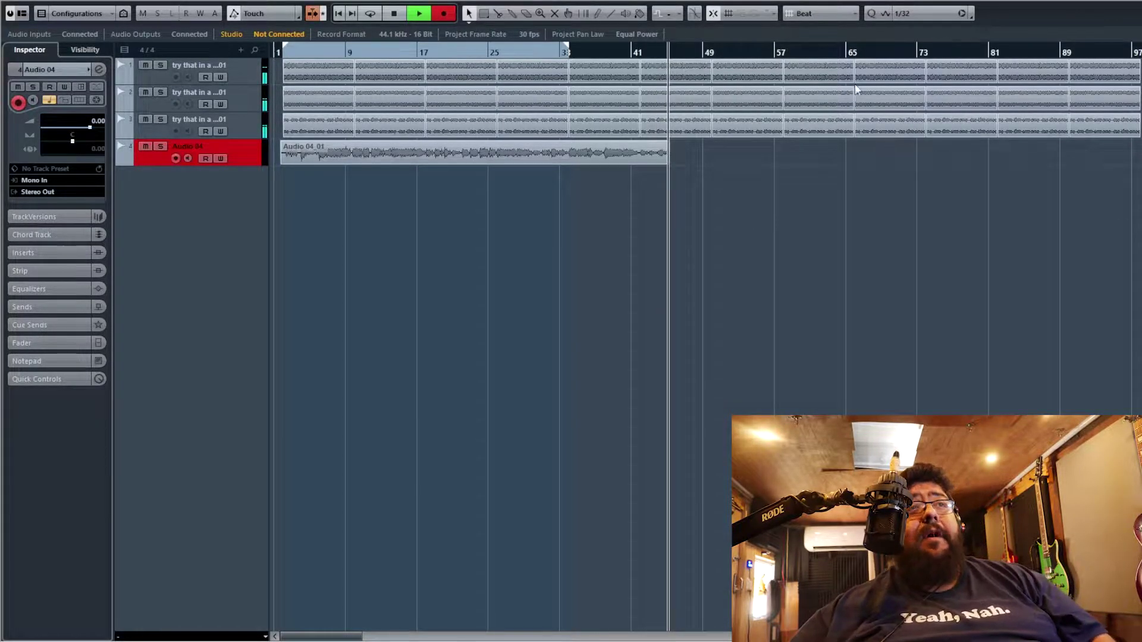
key(Delete)
key(space)
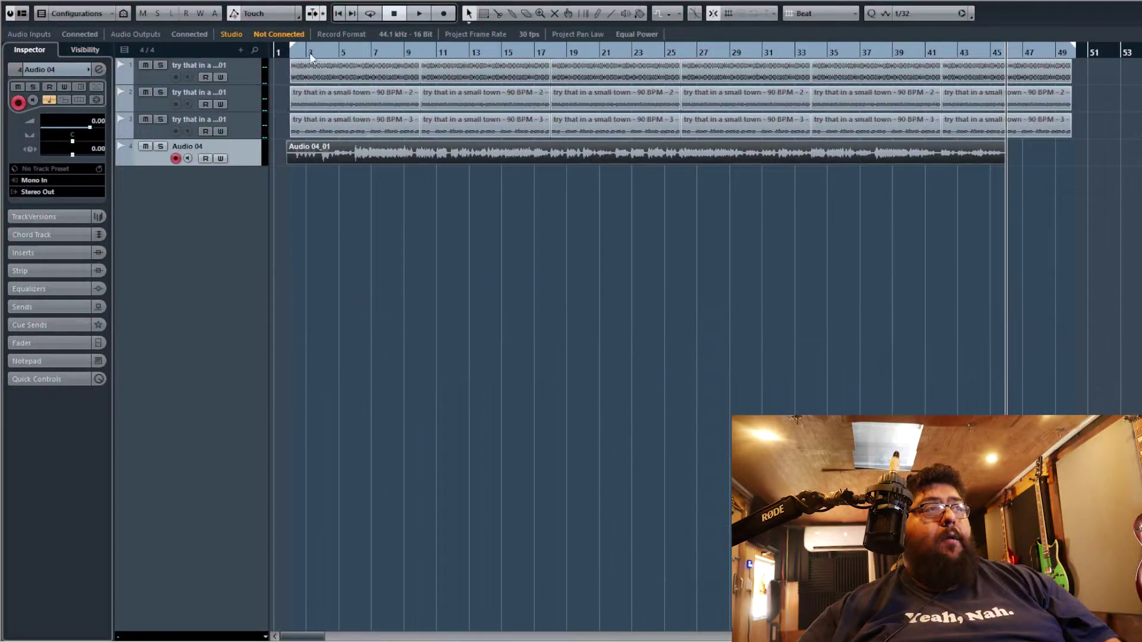
Step: Trim the start of the first drum loop to bar 6 and record another vocal take from about bar 2
click(294, 56)
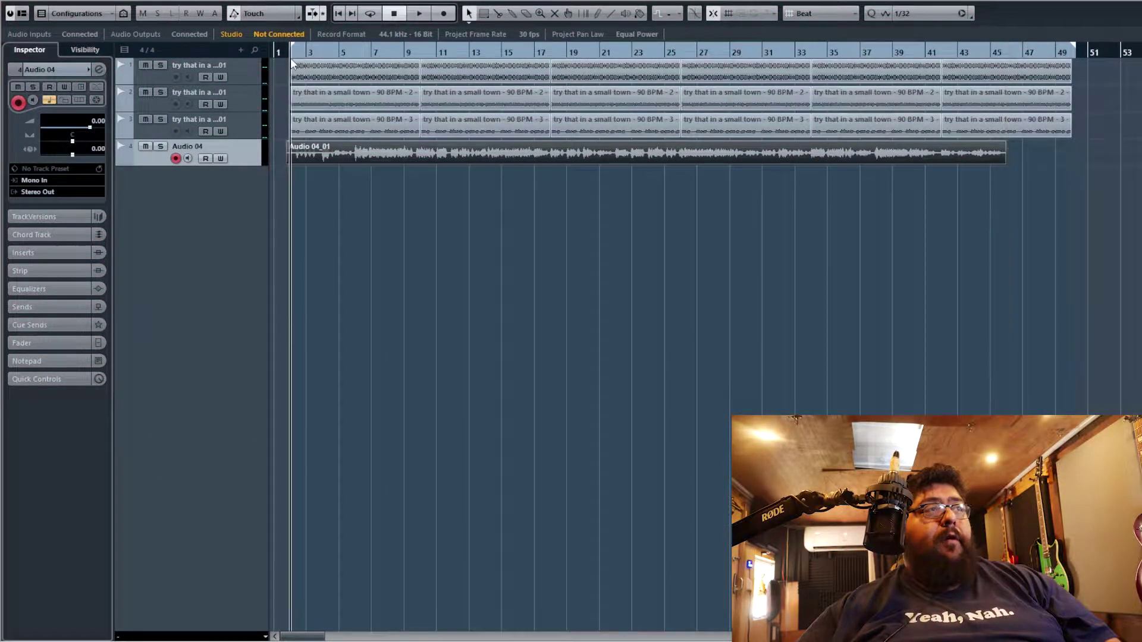
key(h)
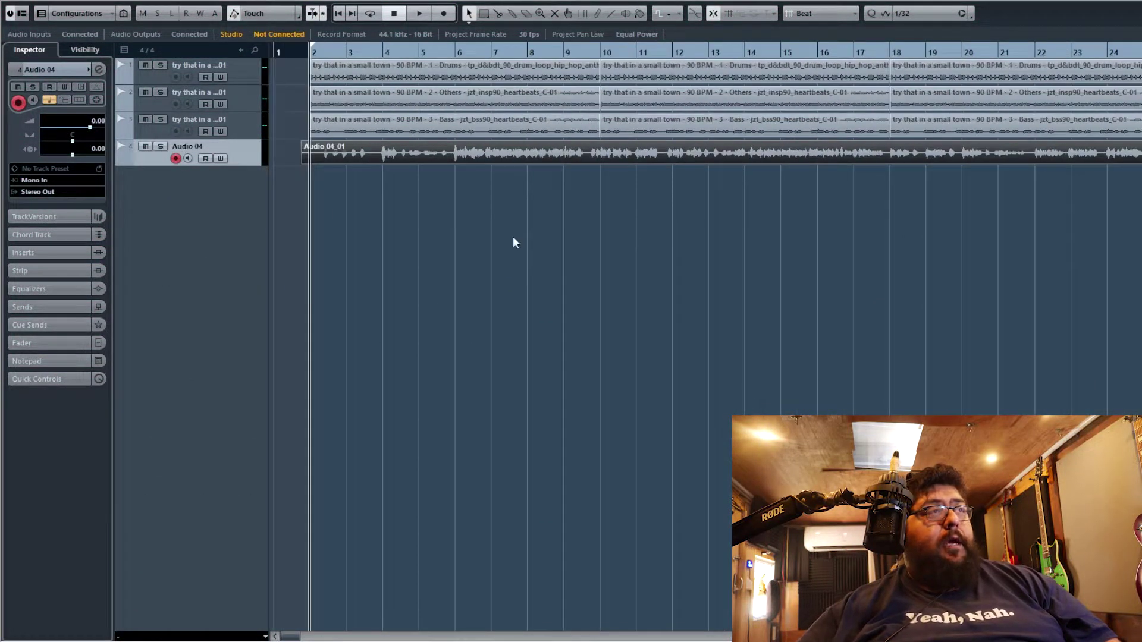
click(408, 80)
drag(339, 77, 458, 77)
key(KP_Multiply)
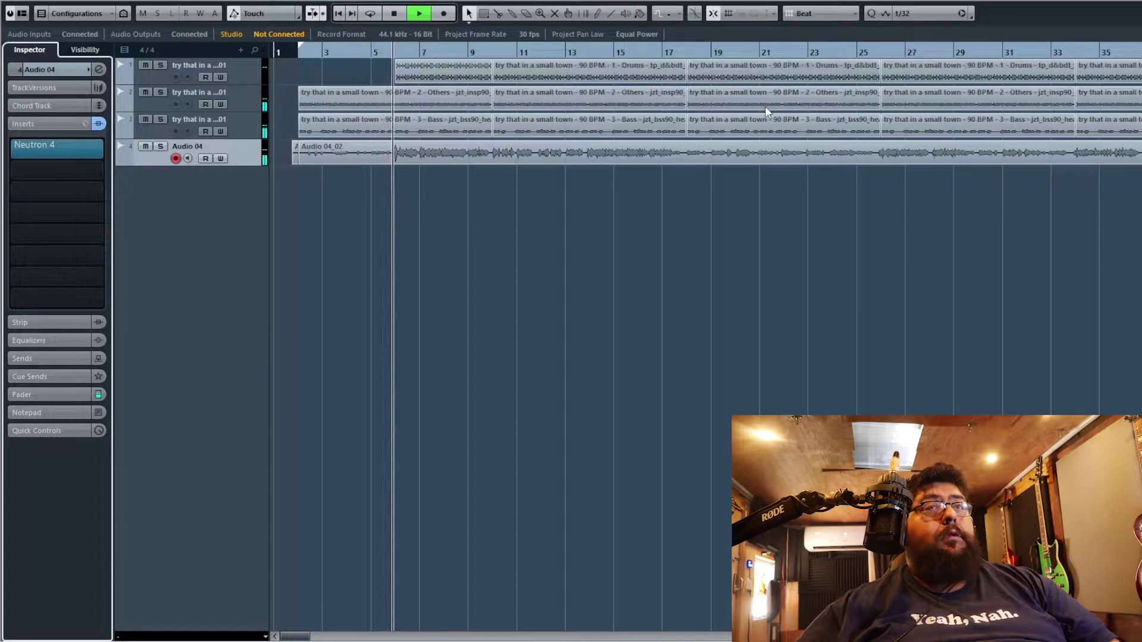
Step: Listen to the new vocal take with the loops up to about bar 16, then stop playback
scroll(408, 229, up, 1)
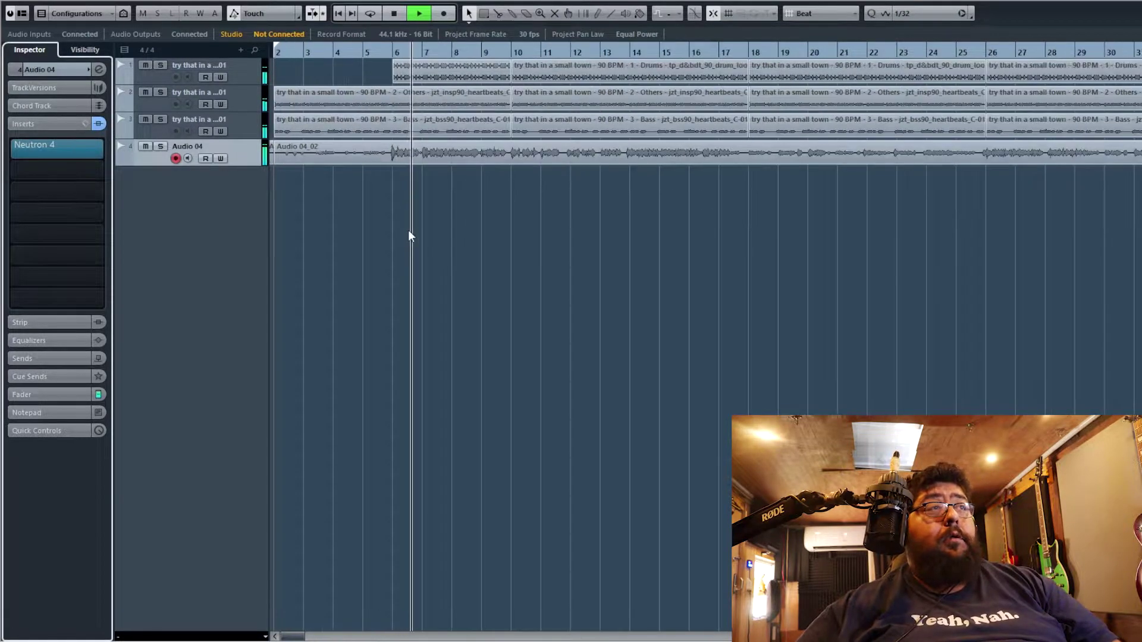
scroll(408, 229, left, 1)
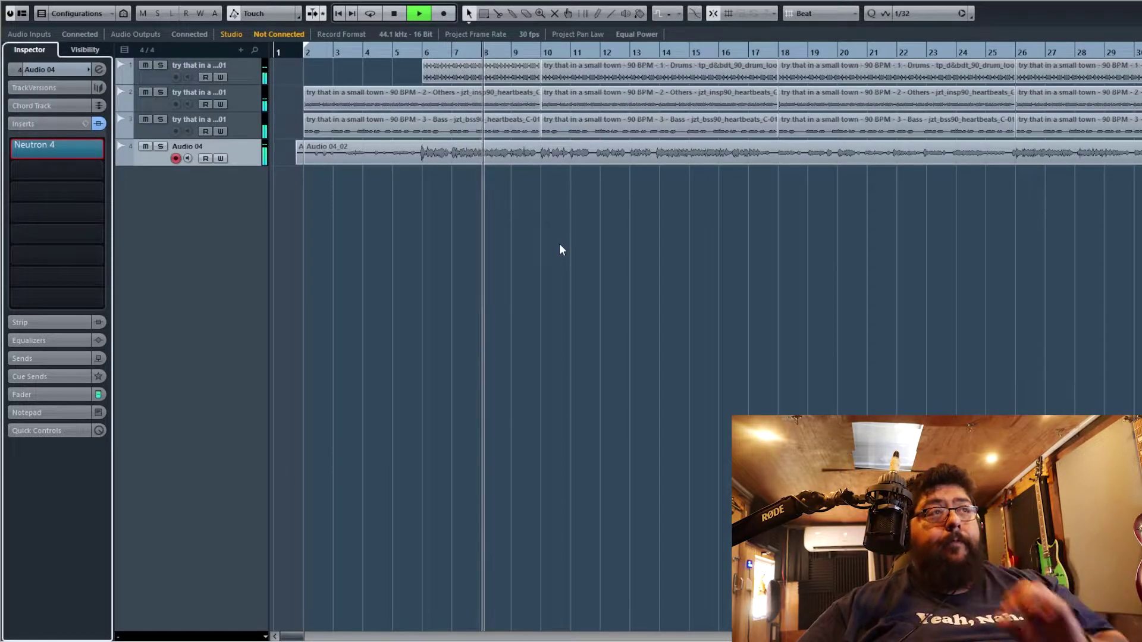
key(space)
click(730, 266)
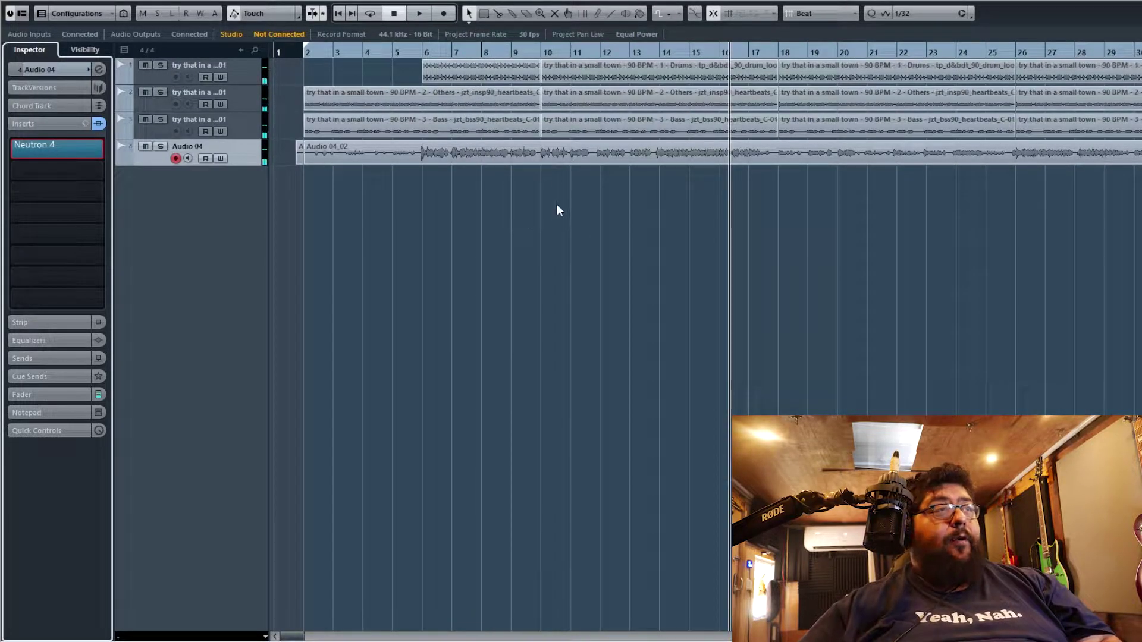
Step: Play from shortly before bar 10 and punch in a replacement vocal section on Audio 04 from just before bar 14
click(532, 49)
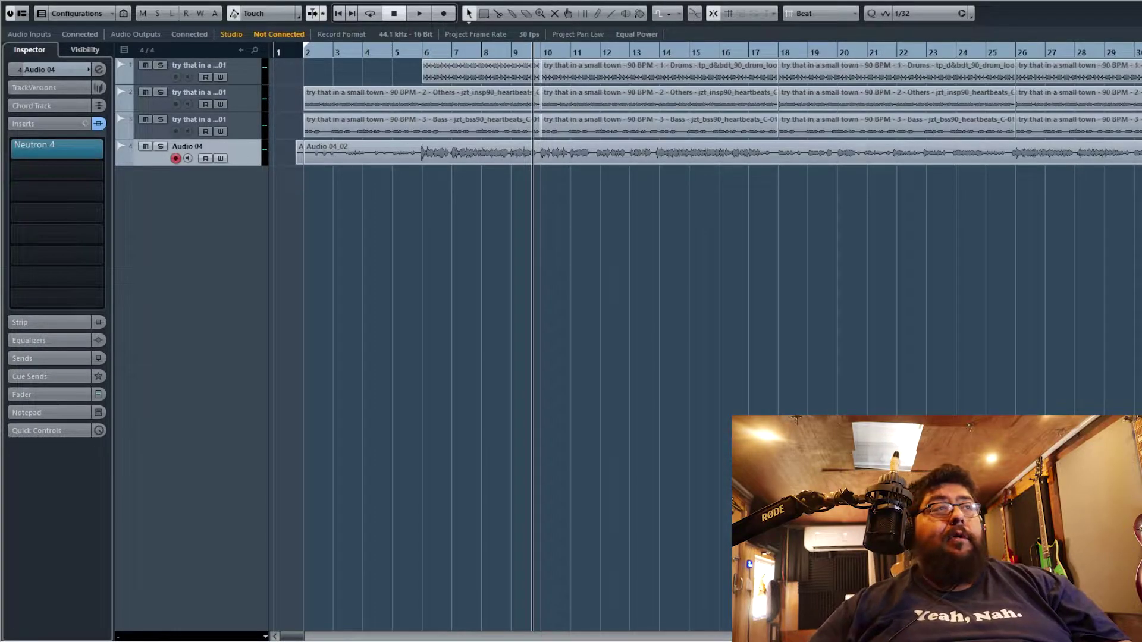
key(space)
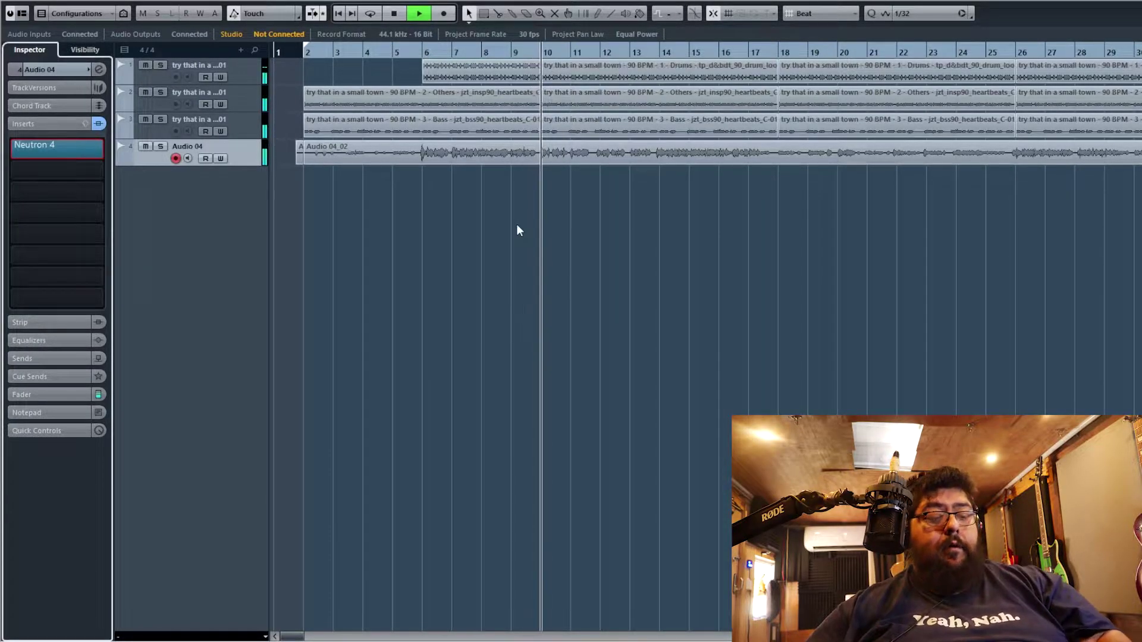
key(h)
key(h)
key(h)
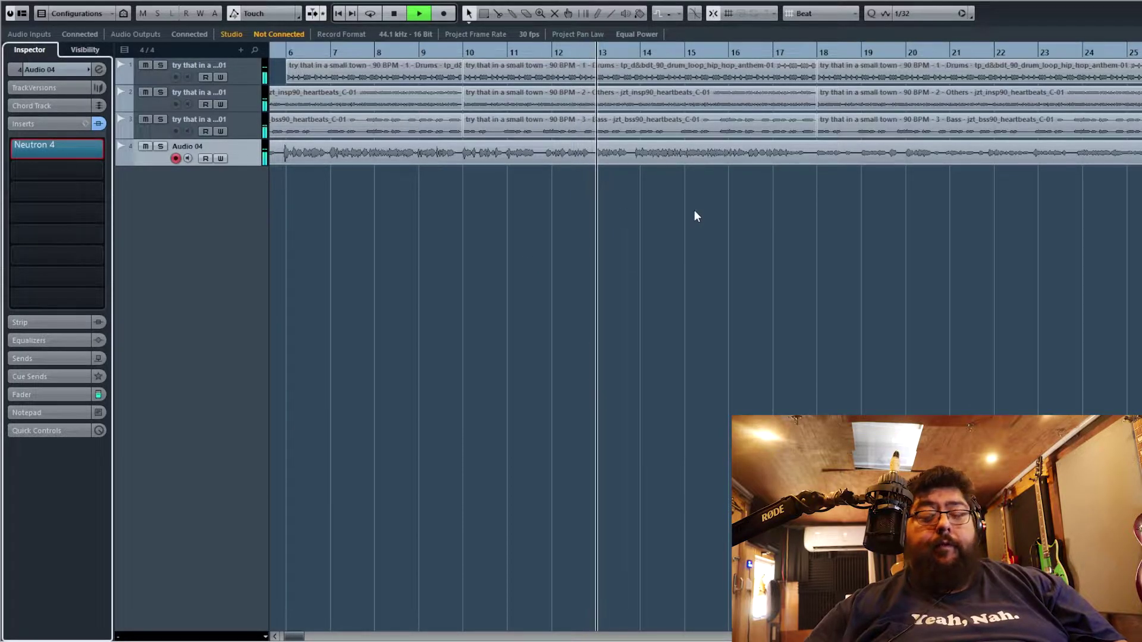
key(KP_Multiply)
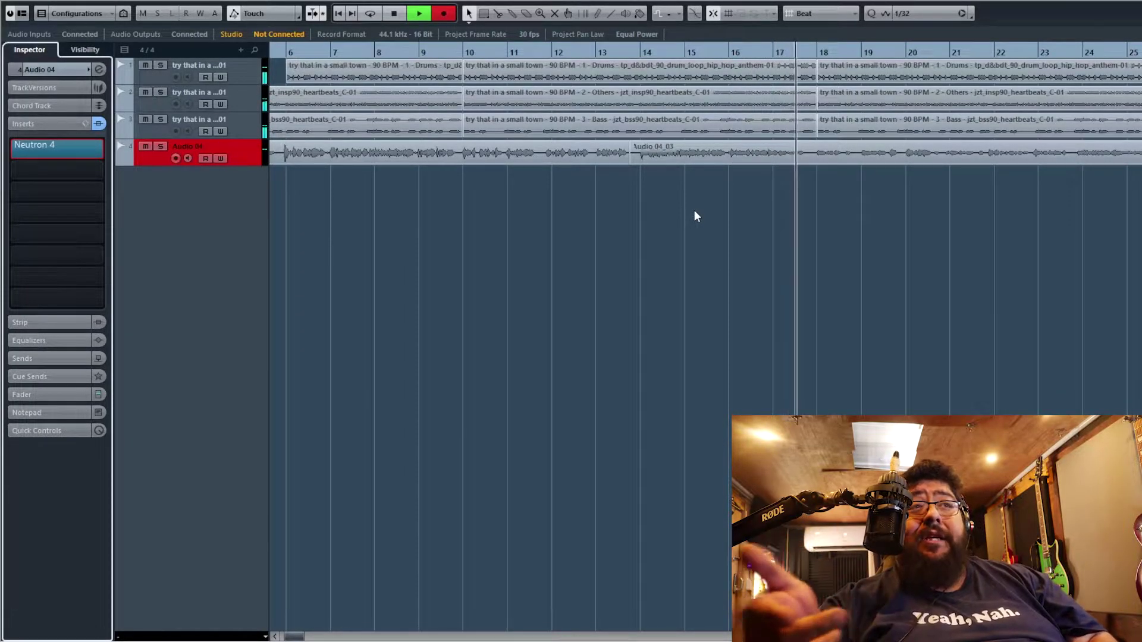
key(space)
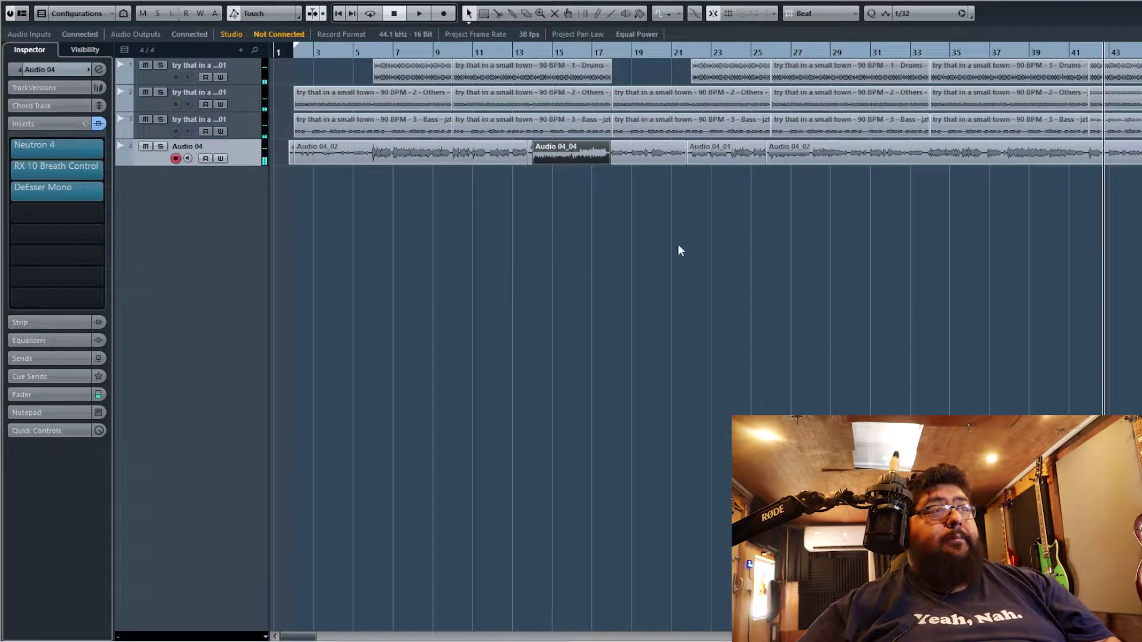
Step: Add a new audio track below Audio 04 and record on it from about bar 2
key(ctrl+t)
key(Home)
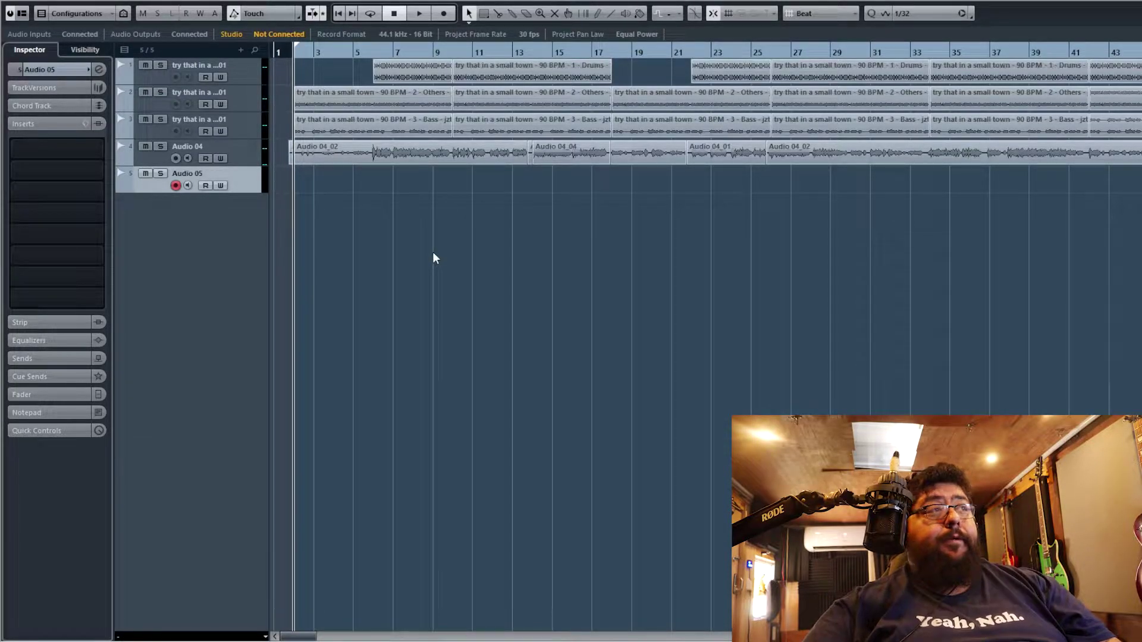
key(KP_Multiply)
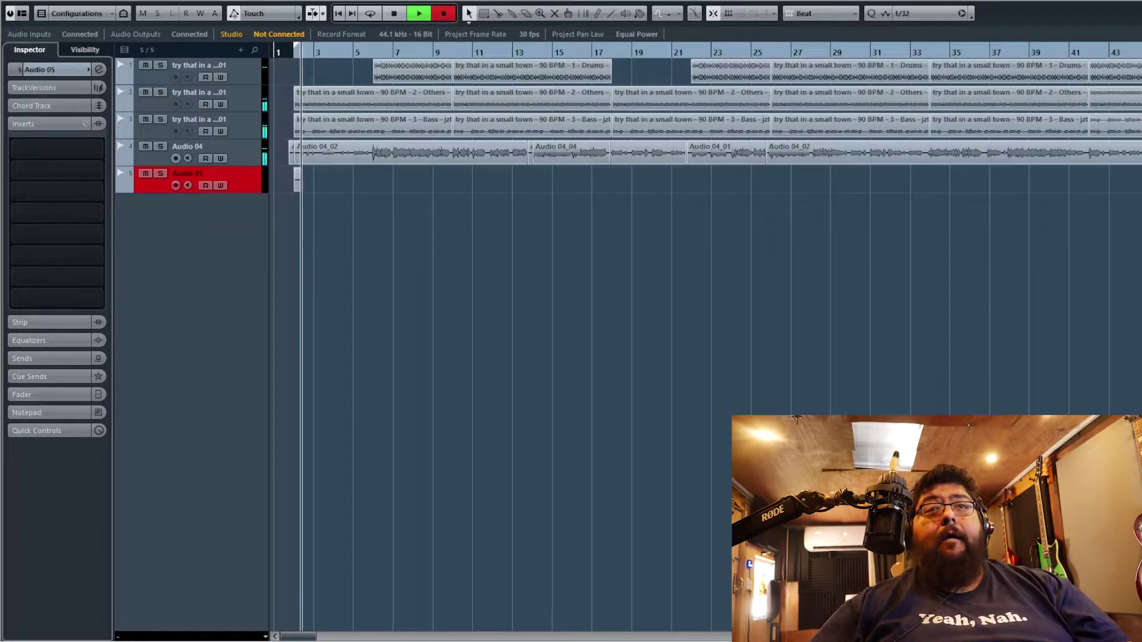